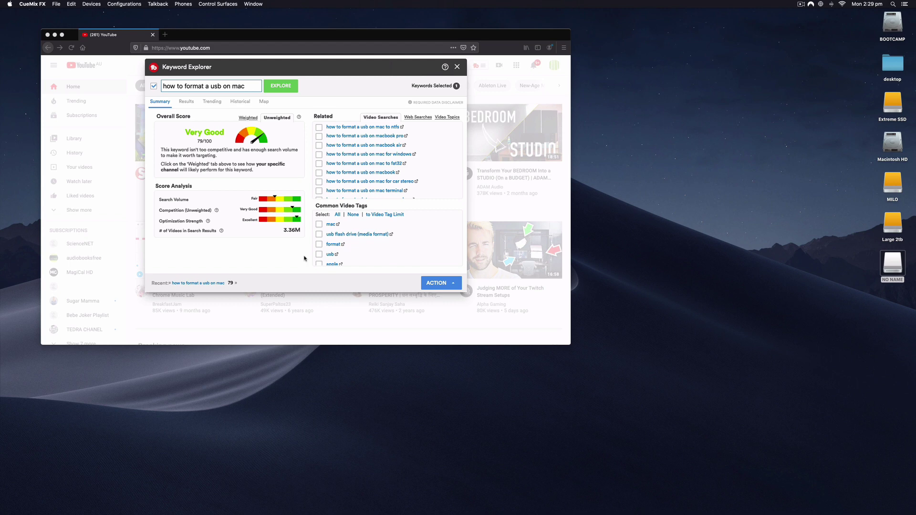
Step: Minimize the Firefox window with the vidIQ keyword results to reveal the desktop drive icons
left_click(55, 35)
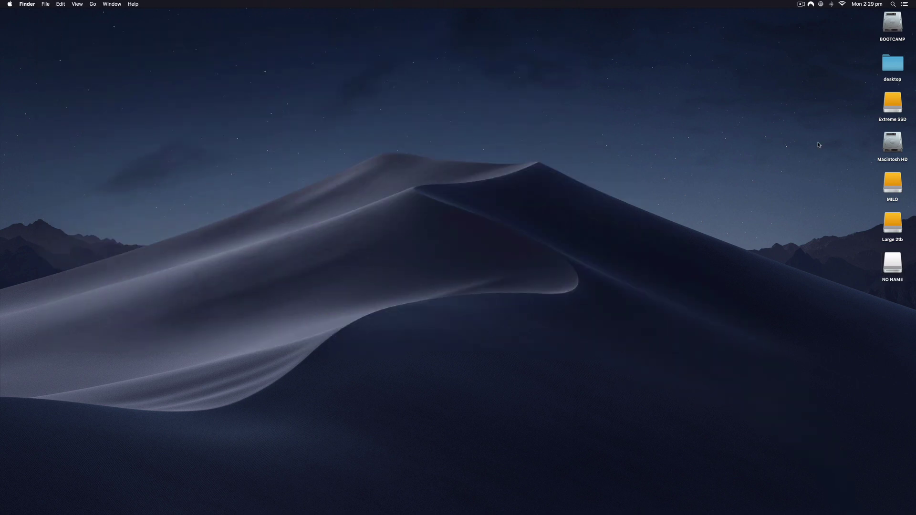
left_click(893, 274)
left_click(899, 26)
left_click(890, 145)
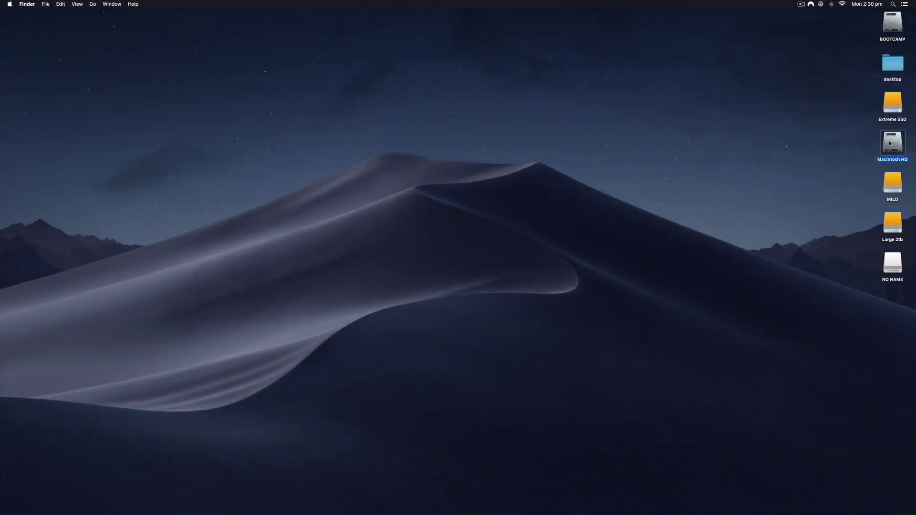
left_click(891, 103)
left_click(706, 206)
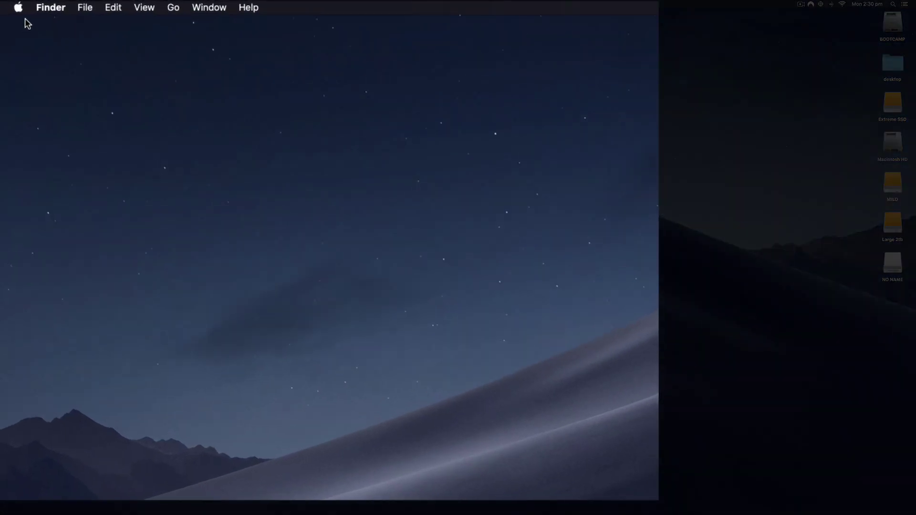
Step: In Finder Preferences, toggle External disks and Hard disks off and back on so both remain shown
left_click(51, 9)
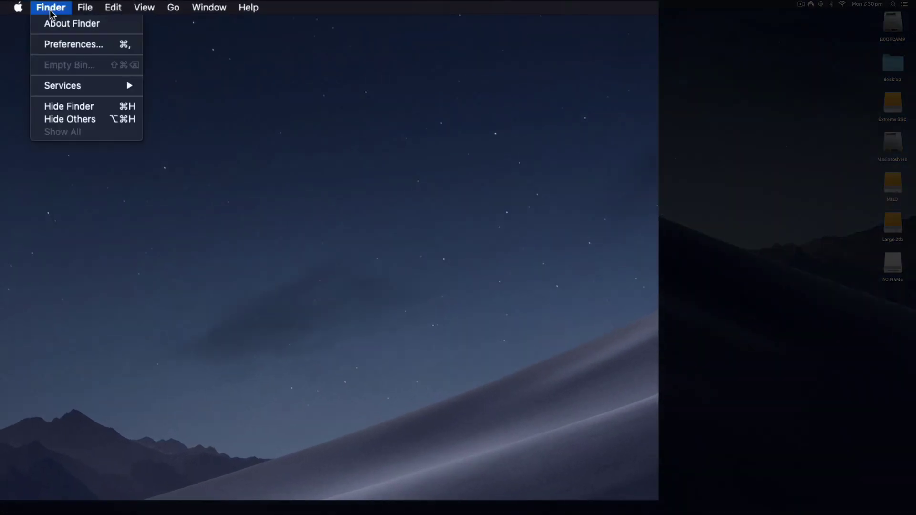
left_click(62, 46)
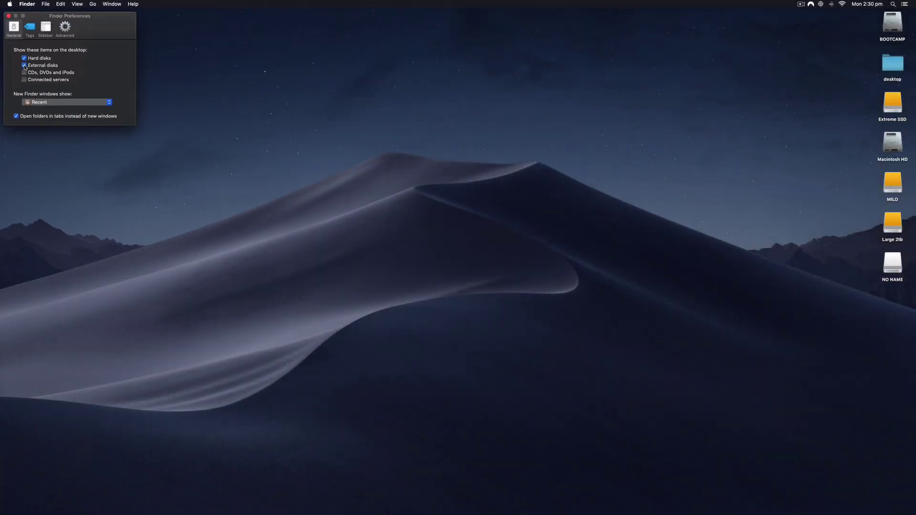
left_click(24, 65)
left_click(24, 65)
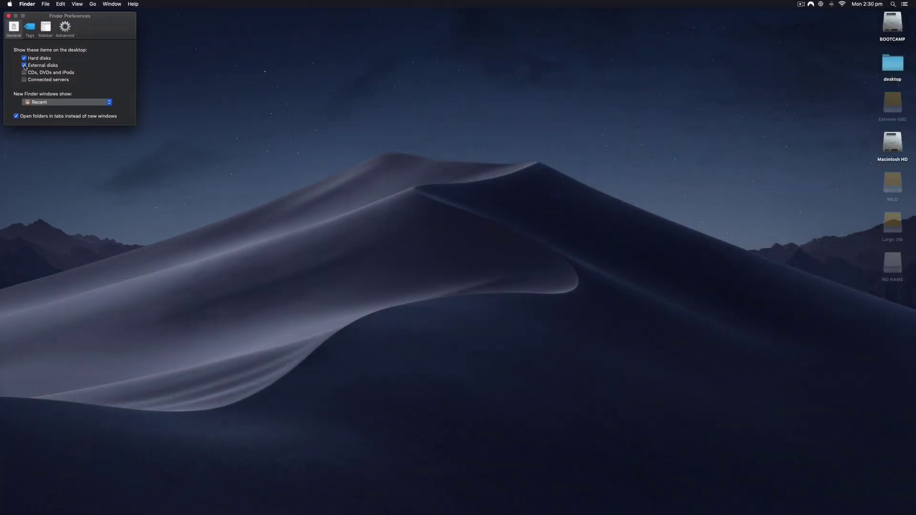
left_click(25, 66)
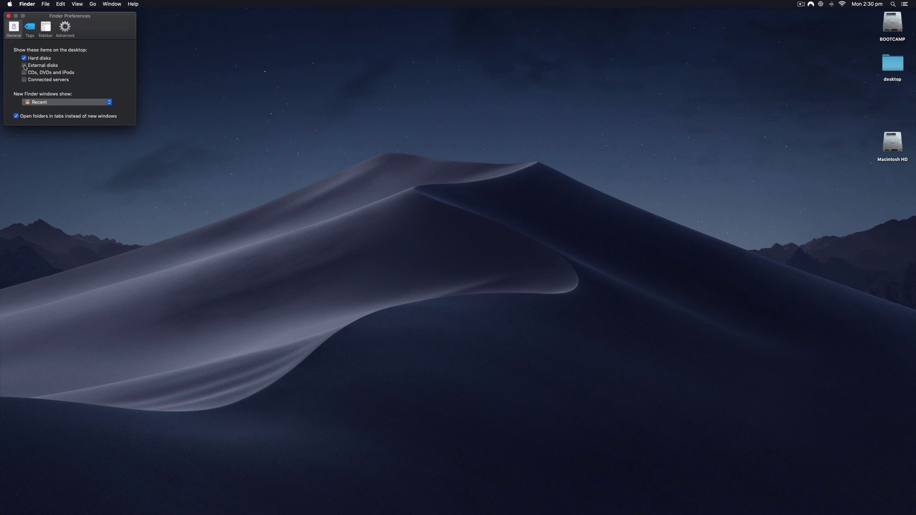
left_click(24, 66)
left_click(24, 58)
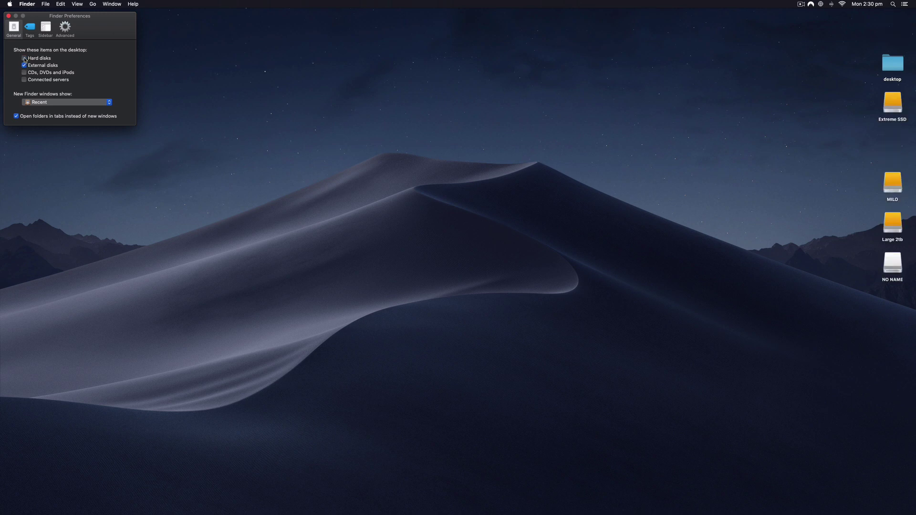
left_click(24, 59)
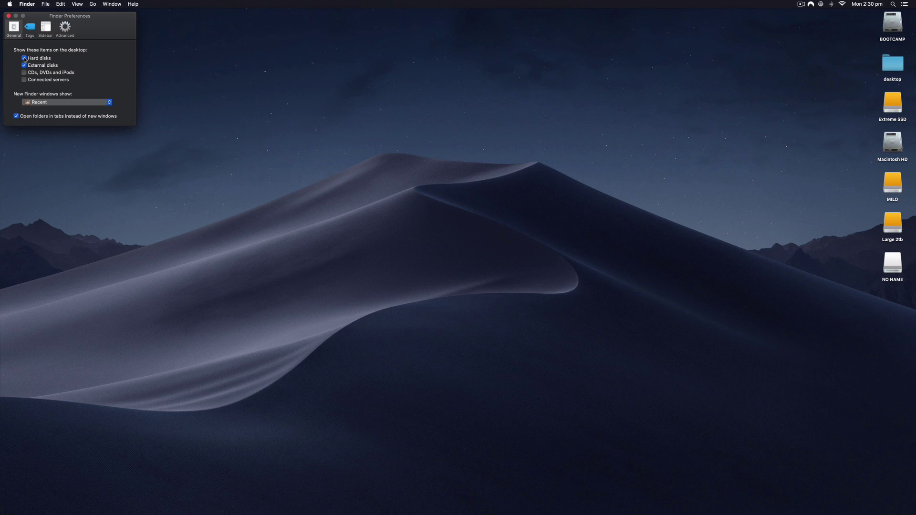
Step: Close Finder Preferences, then open the empty NO NAME drive and close its window
left_click(8, 16)
double_click(893, 267)
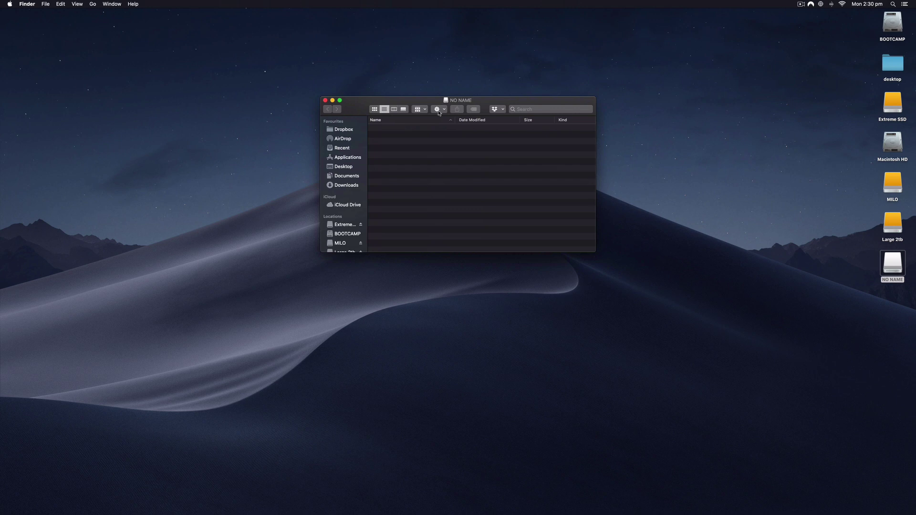
left_click(326, 100)
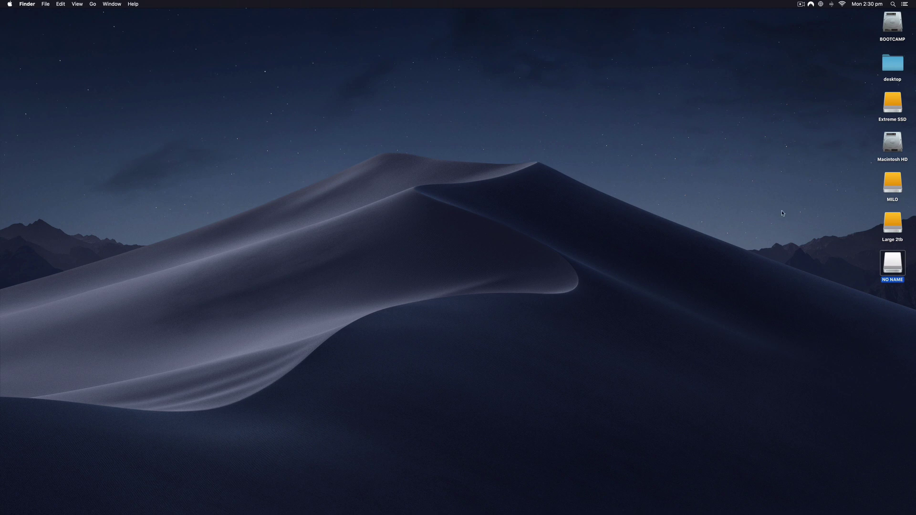
Step: Review NO NAME's Get Info showing MS-DOS (FAT32) and 7.76 GB, then close it
right_click(894, 265)
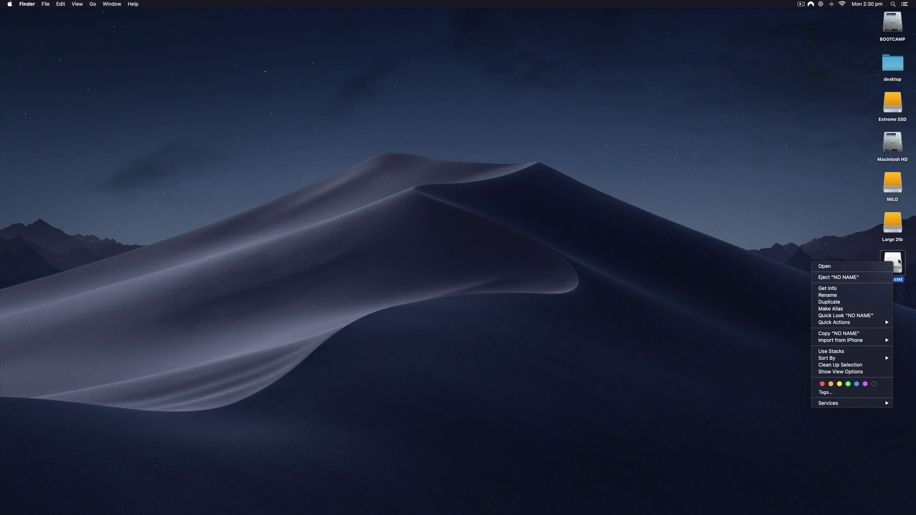
left_click(848, 244)
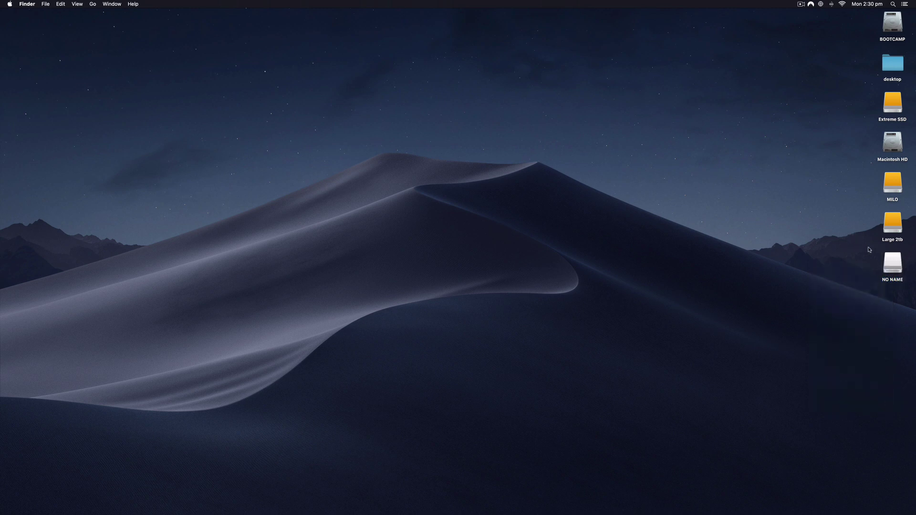
right_click(890, 263)
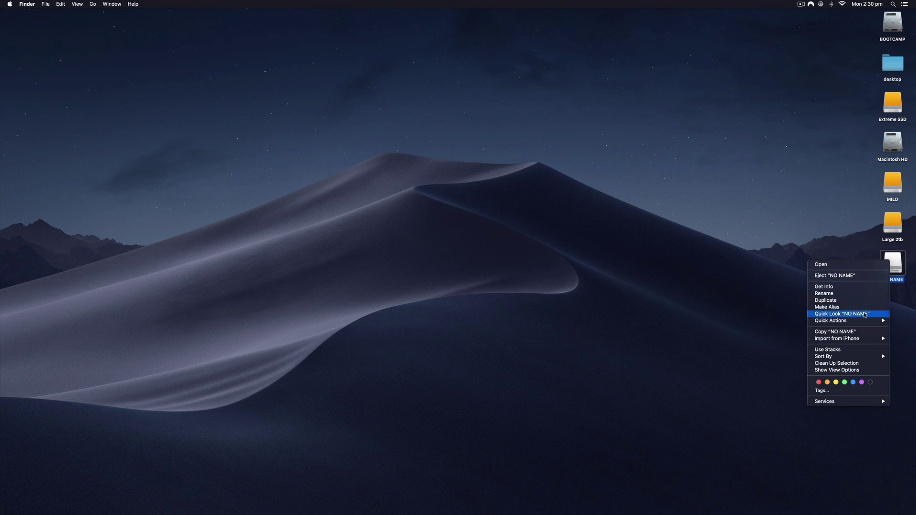
left_click(849, 288)
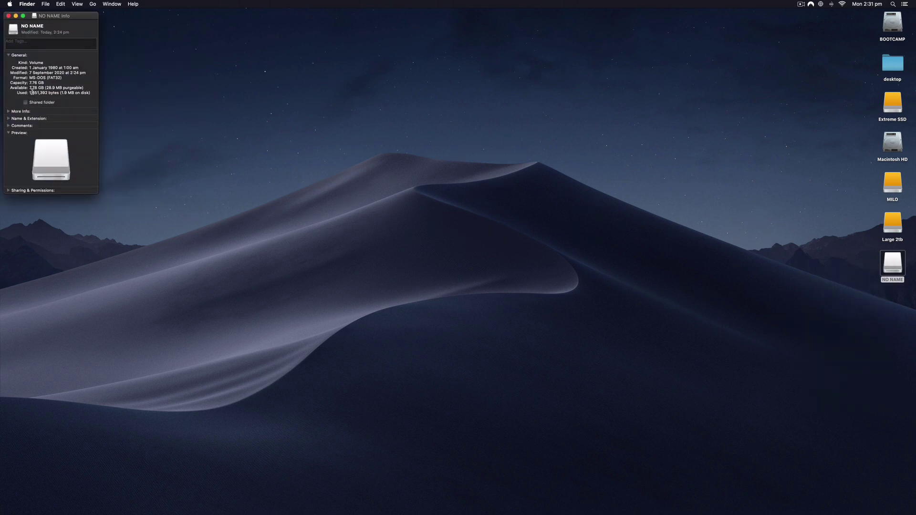
left_click_drag(65, 17, 452, 154)
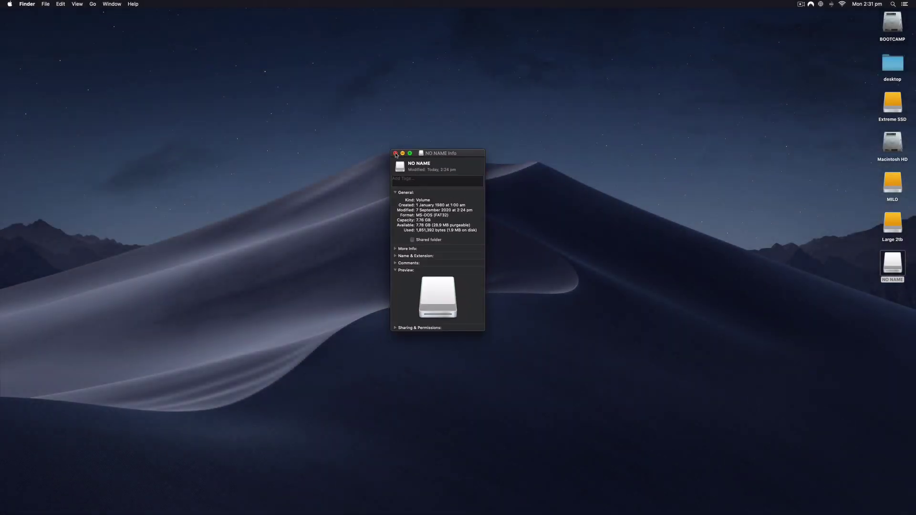
left_click(396, 153)
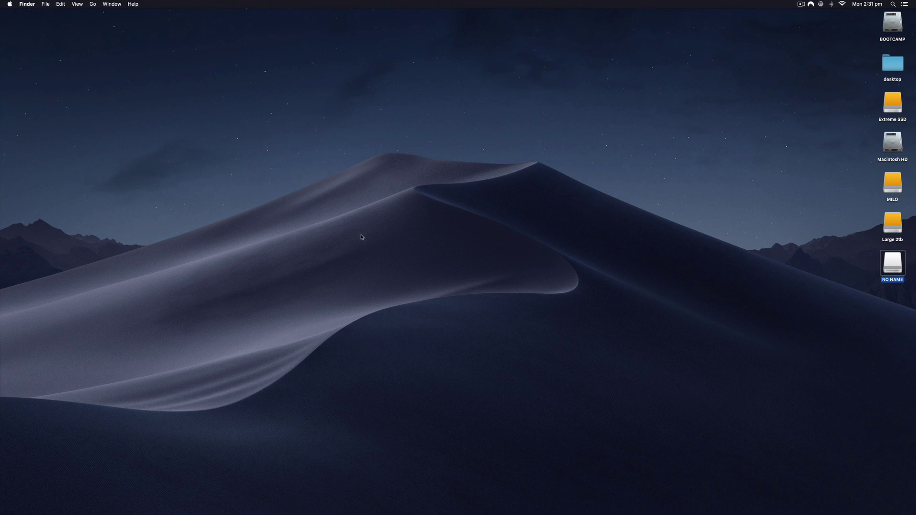
Step: Open Launchpad from the Dock and go into its Other folder
mouse_move(270, 514)
left_click(69, 501)
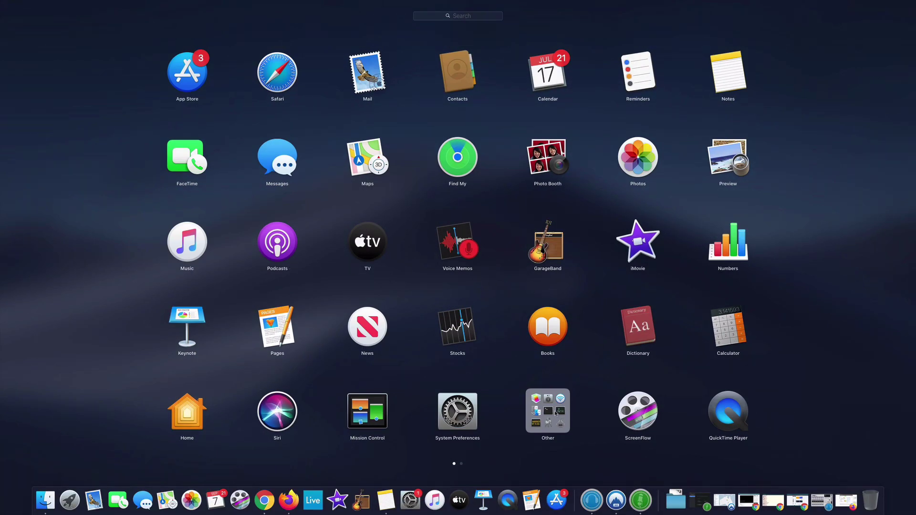
left_click(556, 414)
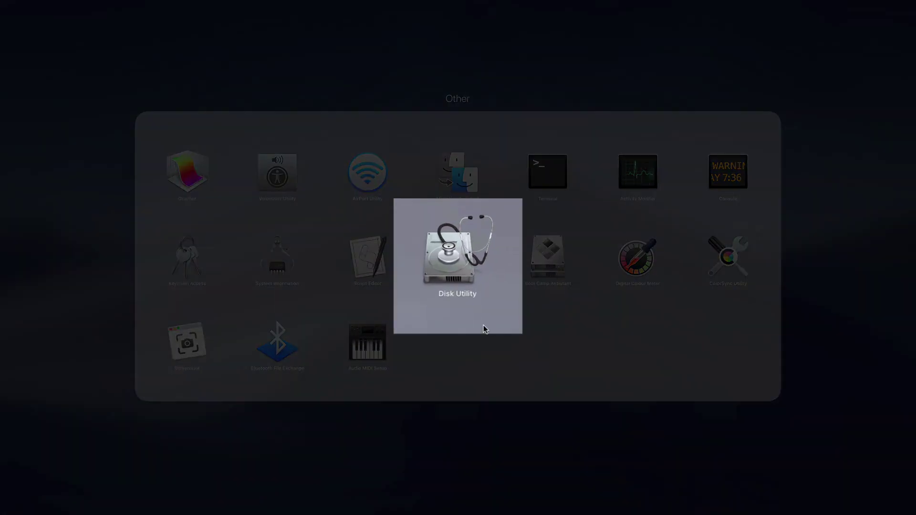
Step: Launch Disk Utility and select NO NAME to see its 7.76 GB MS-DOS (FAT32) details
left_click(446, 272)
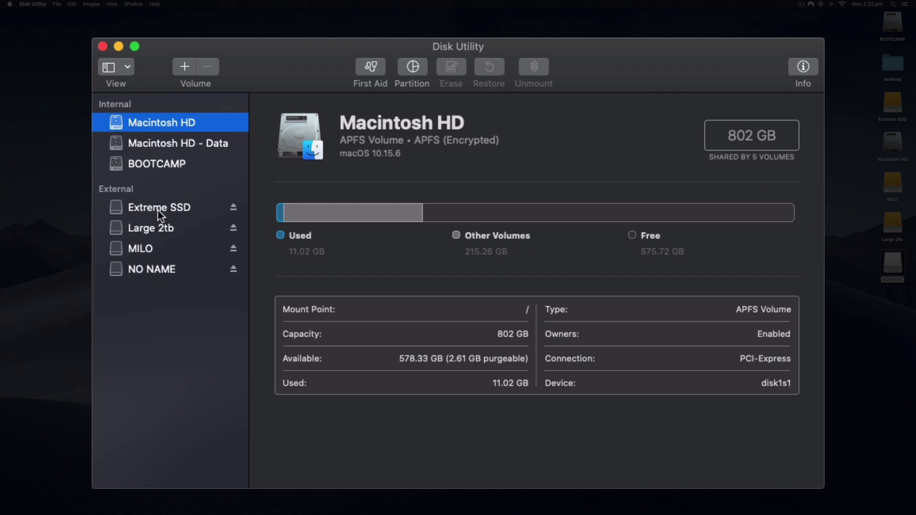
left_click(164, 271)
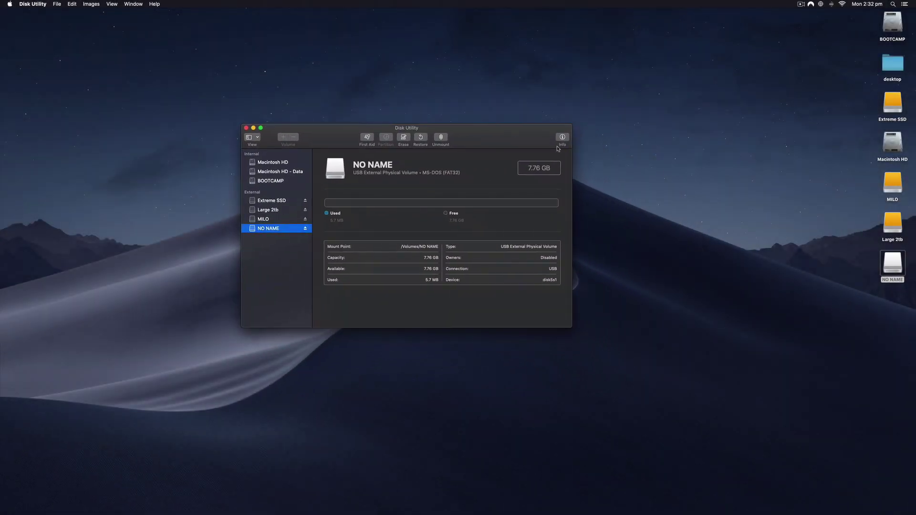
Step: Select the MILO and Large 2tb drives on the desktop and eject them
left_click_drag(839, 176, 894, 223)
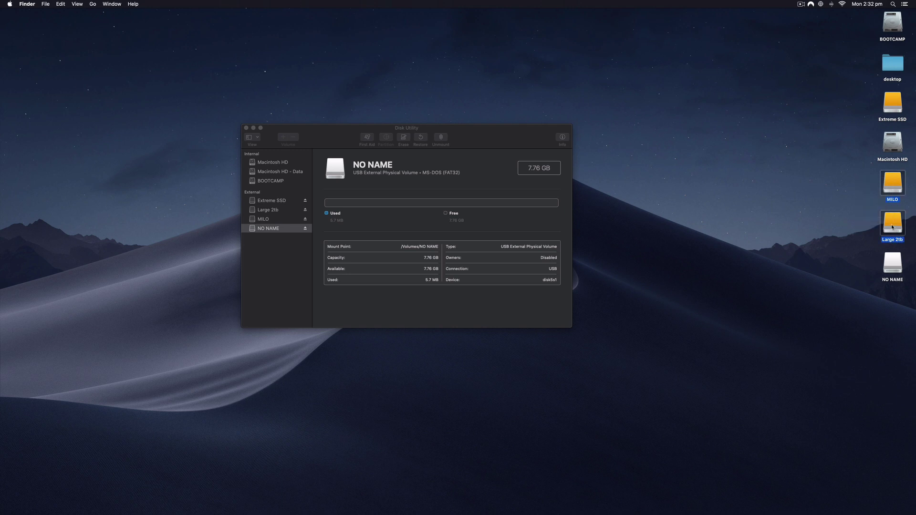
right_click(892, 223)
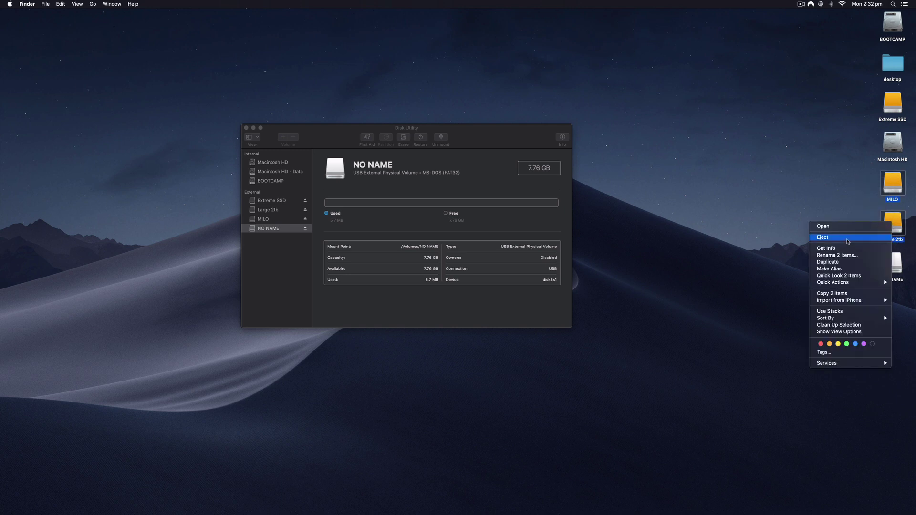
left_click(822, 237)
Step: Eject the Extreme SSD drive and move the NO NAME icon nearer the screen centre
left_click(891, 102)
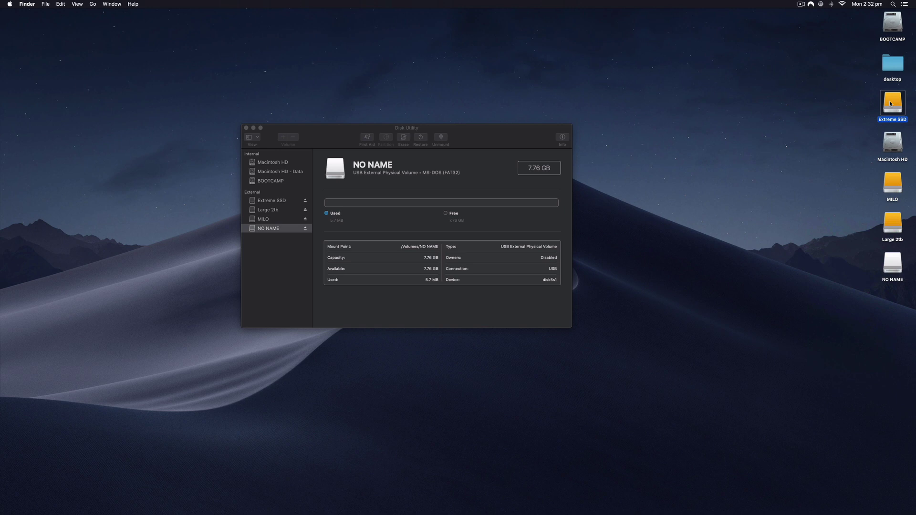
right_click(891, 103)
left_click(889, 103)
right_click(891, 103)
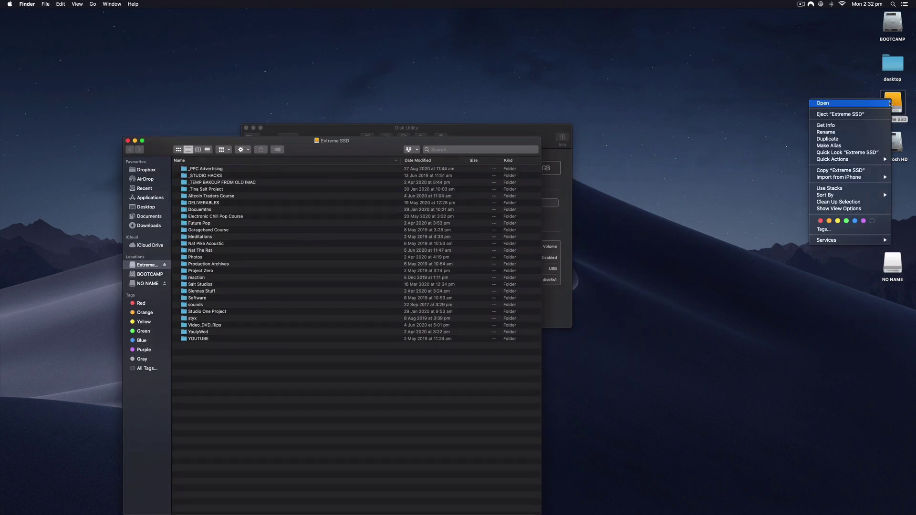
left_click(127, 142)
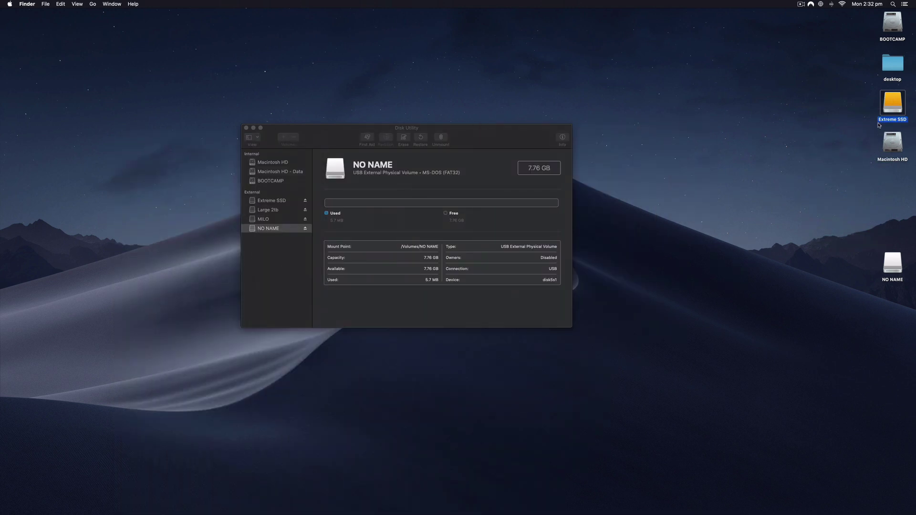
right_click(890, 110)
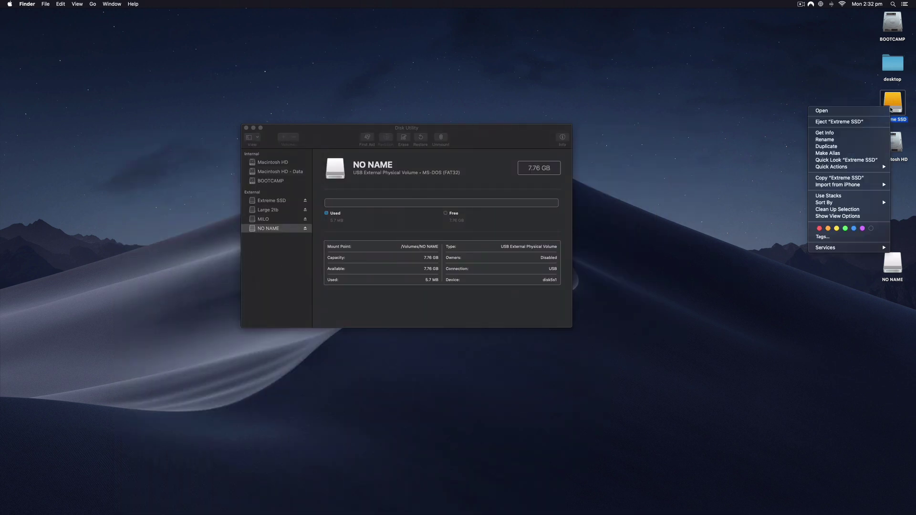
left_click(835, 123)
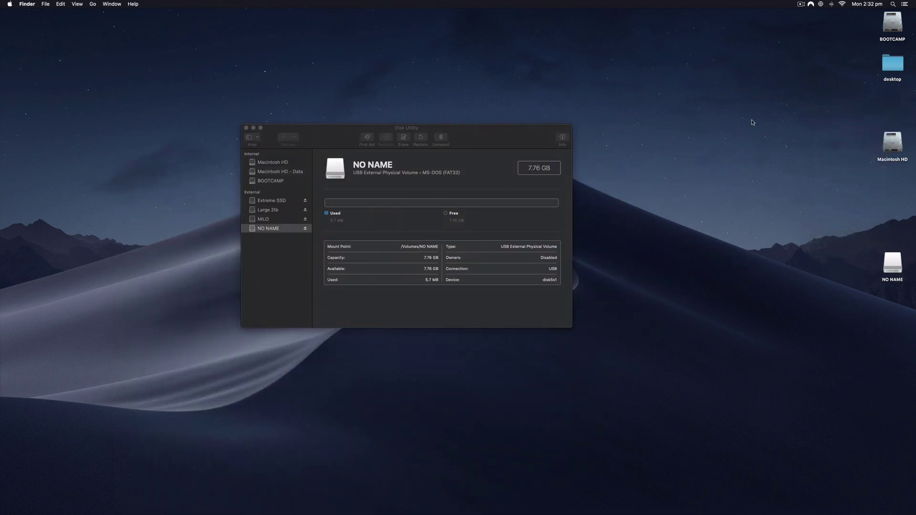
left_click_drag(893, 268, 747, 222)
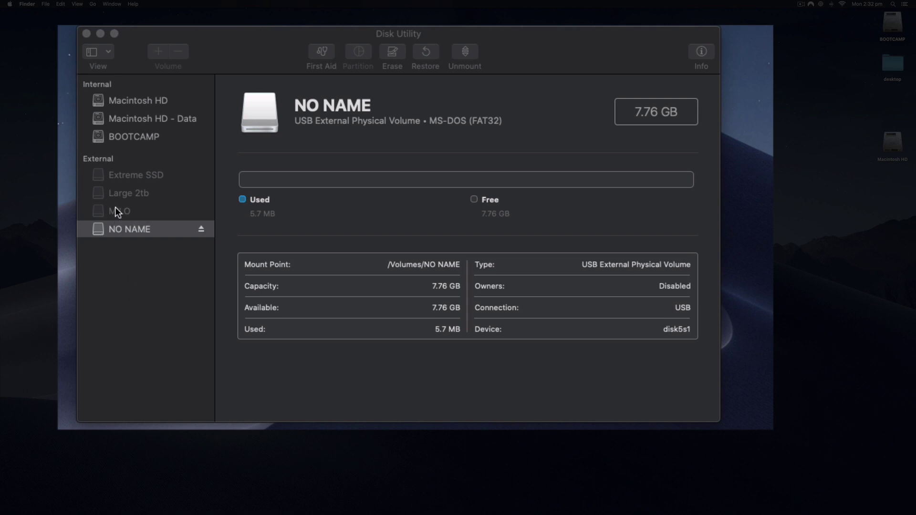
Step: Return to Disk Utility with NO NAME selected as the only mounted external drive
left_click(152, 272)
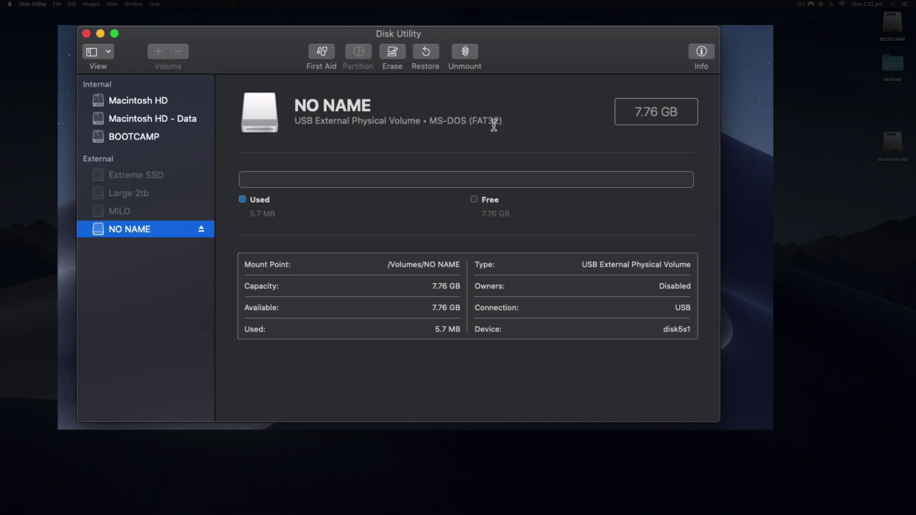
Step: Start erasing NO NAME, naming it 8GWHITEUSB with Mac OS Extended (Journaled) format
left_click(388, 54)
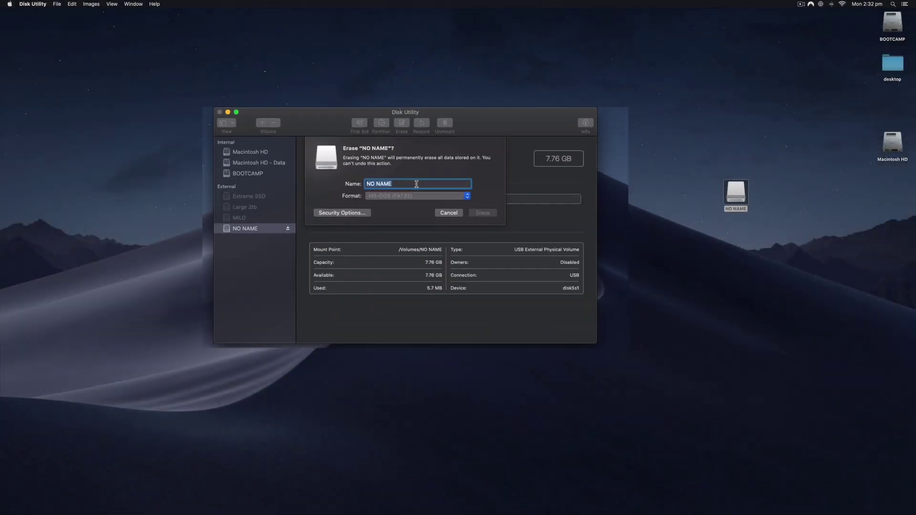
type("8G")
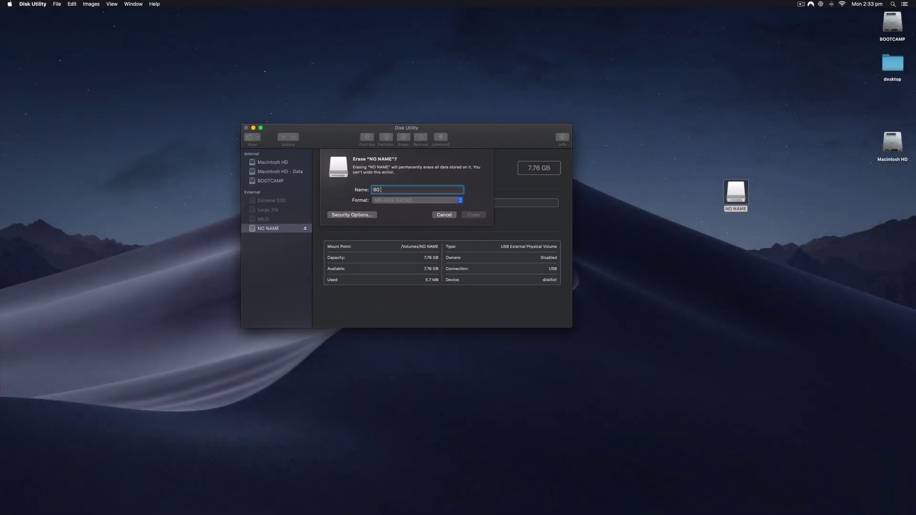
type("W")
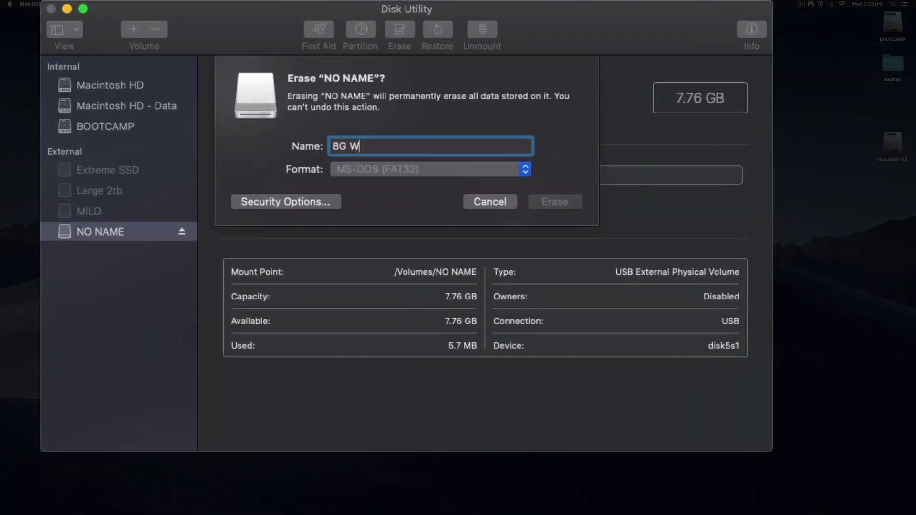
type("HITE")
key("BackSpace")
key("BackSpace")
key("BackSpace")
key("BackSpace")
key("BackSpace")
key("BackSpace")
type("WHITEUD")
key("BackSpace")
type("SB")
left_click(343, 169)
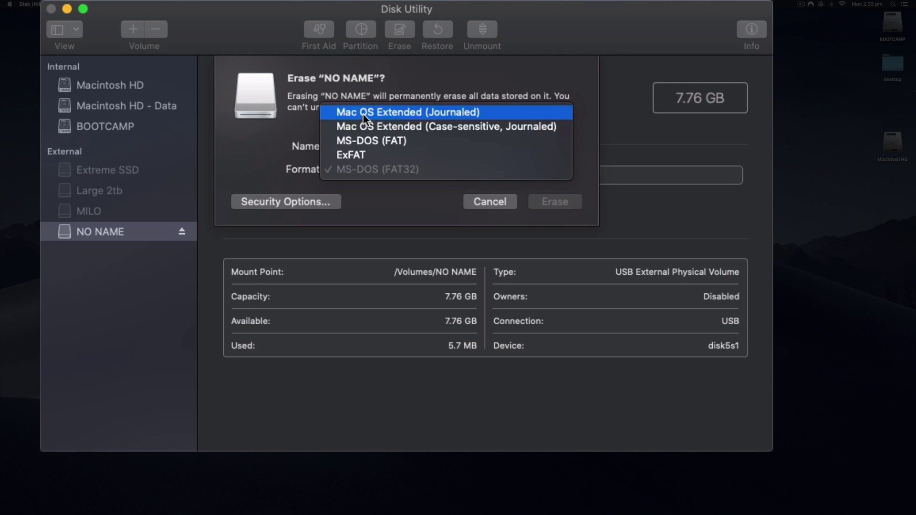
left_click(400, 113)
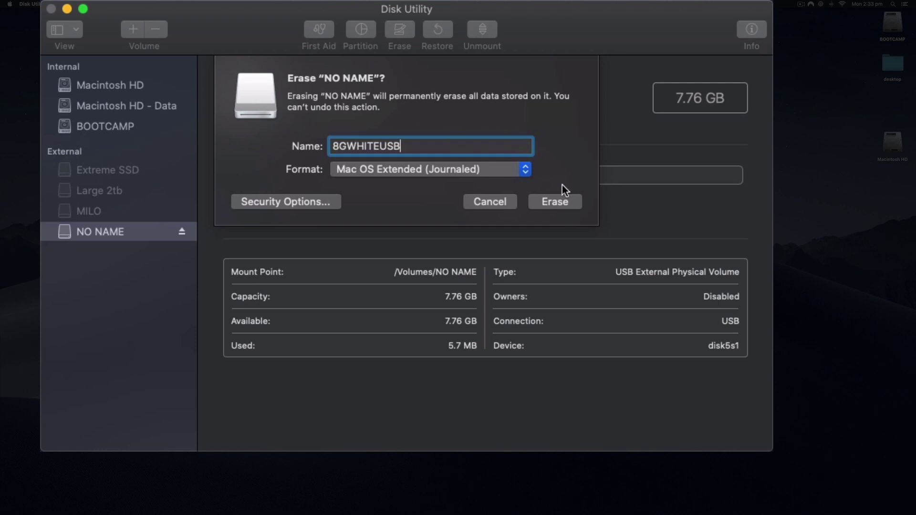
Step: Run the erase to create 8GWHITEUSB and dismiss the completion notice with Done
left_click(567, 205)
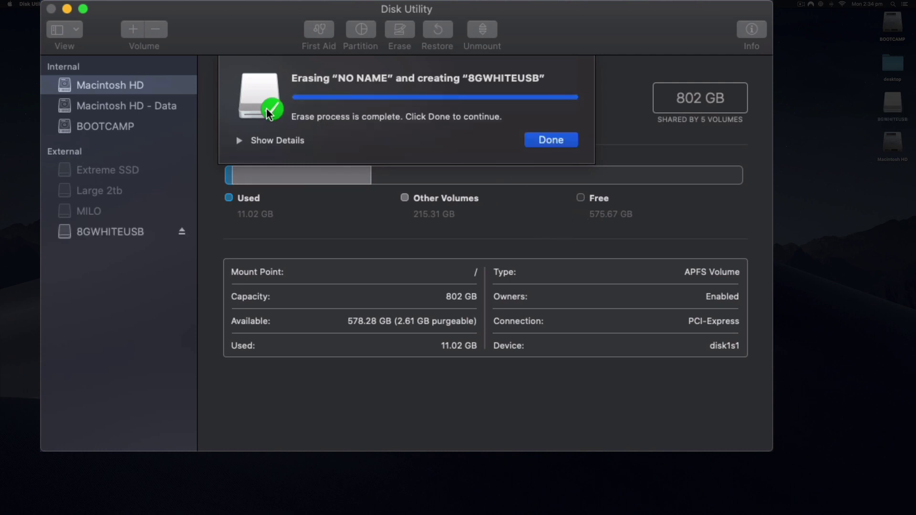
left_click(558, 143)
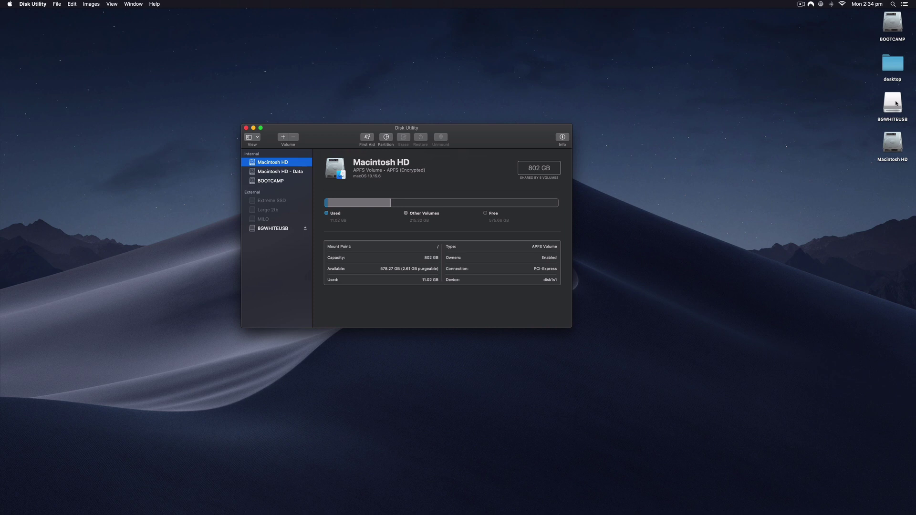
Step: Open Get Info for 8GWHITEUSB, highlight its Mac OS Extended (Journaled) format, and place it beside Disk Utility
left_click(901, 118)
left_click(875, 114)
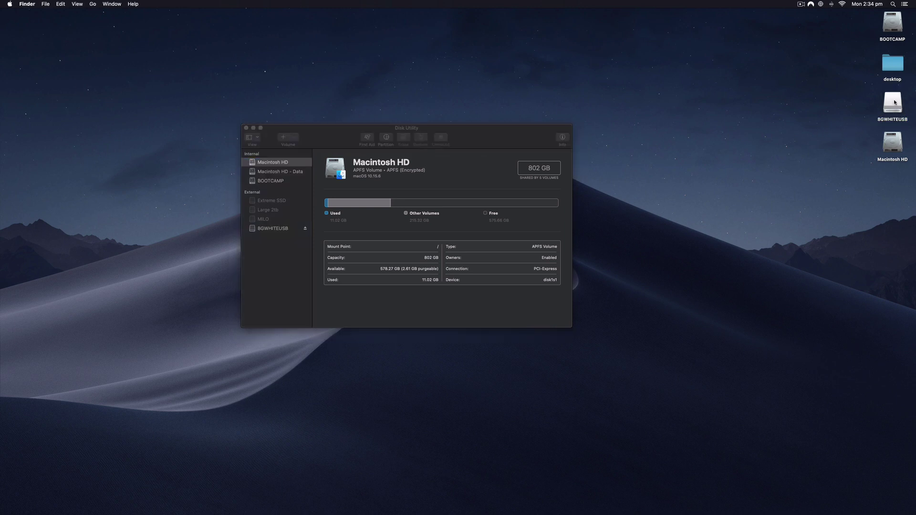
left_click(895, 102)
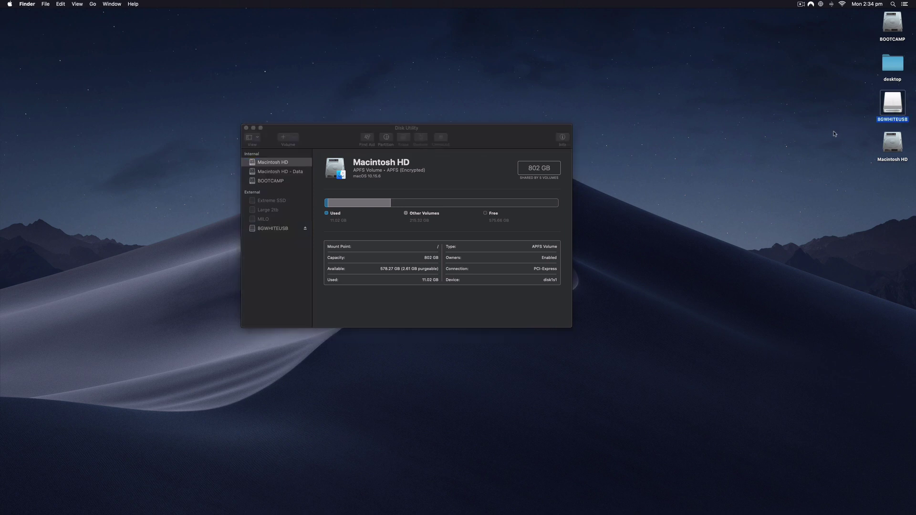
right_click(894, 99)
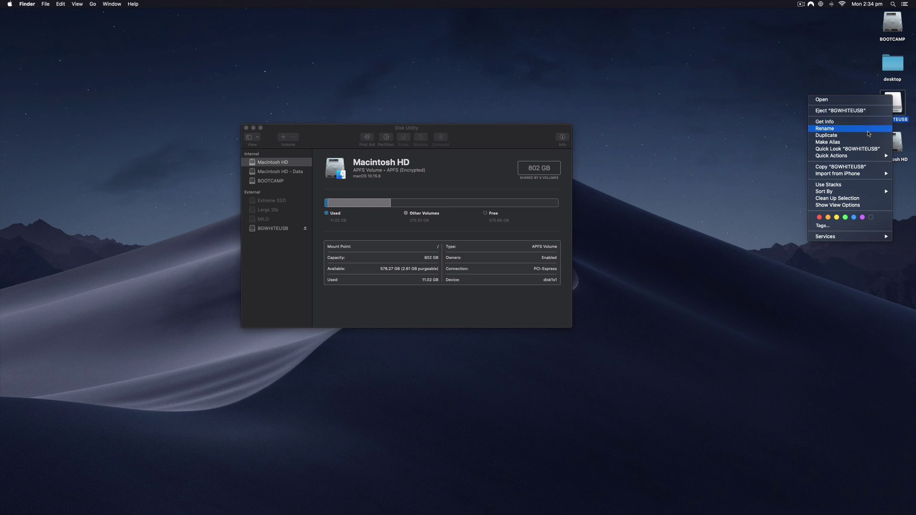
left_click(855, 122)
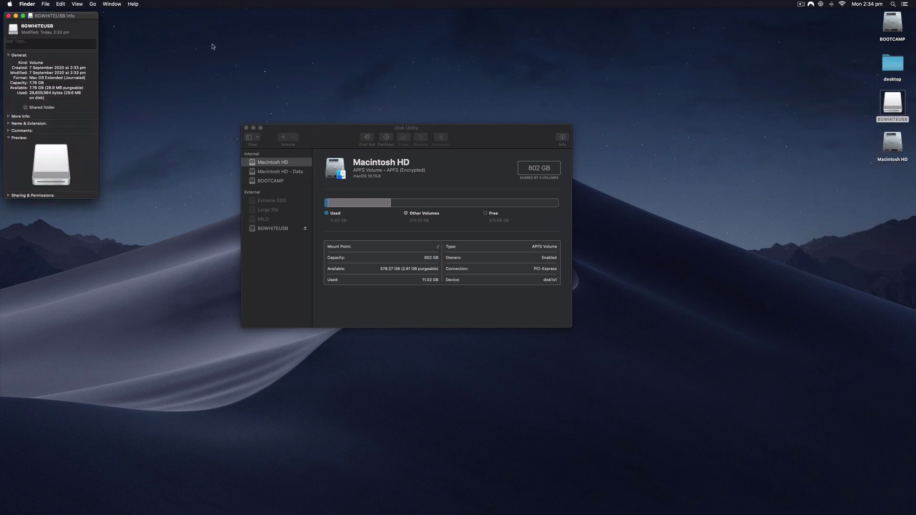
left_click_drag(89, 16, 423, 85)
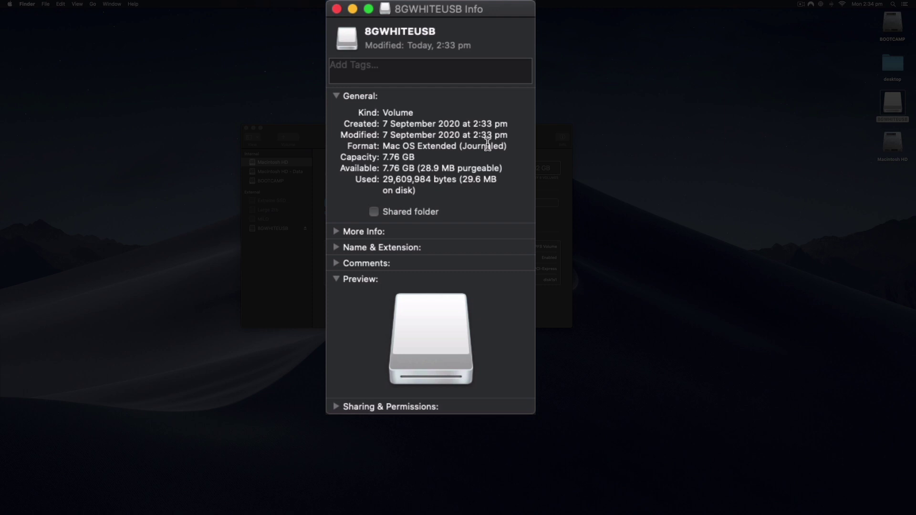
left_click_drag(514, 145, 341, 145)
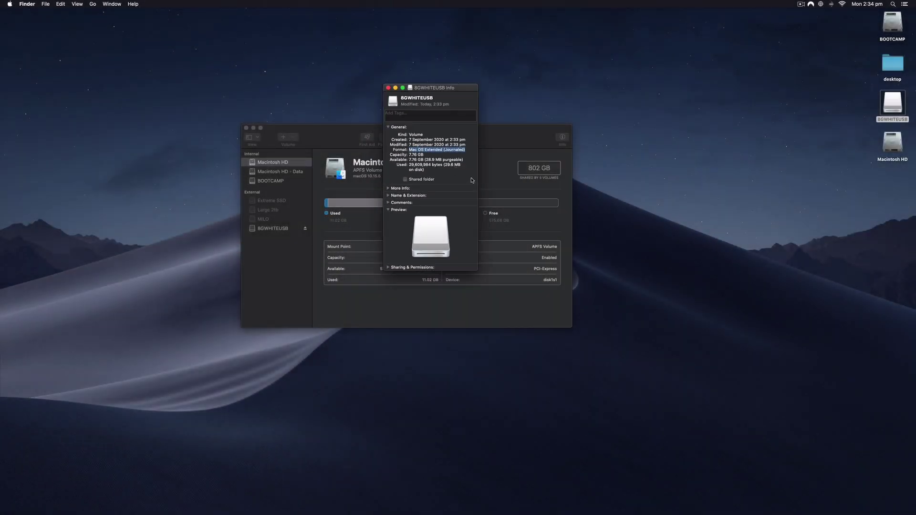
left_click_drag(454, 87, 654, 130)
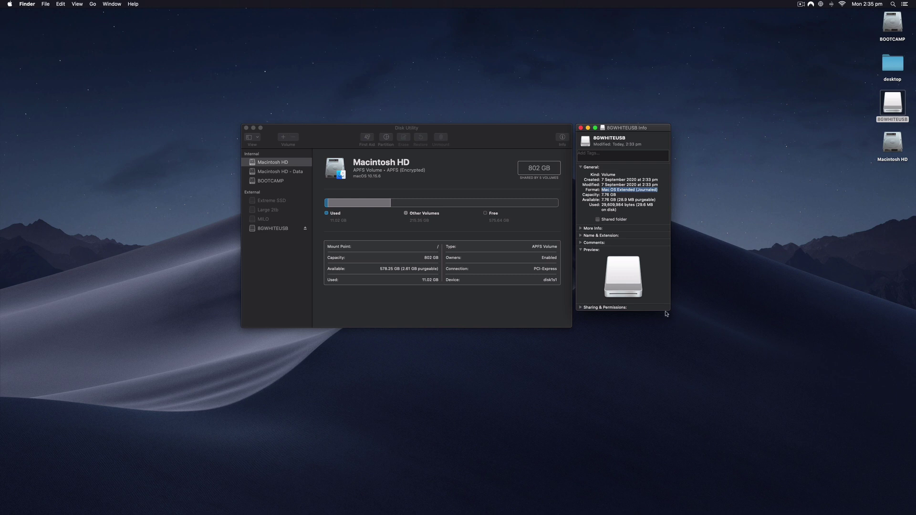
Step: Bring Disk Utility back to the front, leaving the 8GWHITEUSB Info window open showing Mac OS Extended (Journaled)
left_click(493, 136)
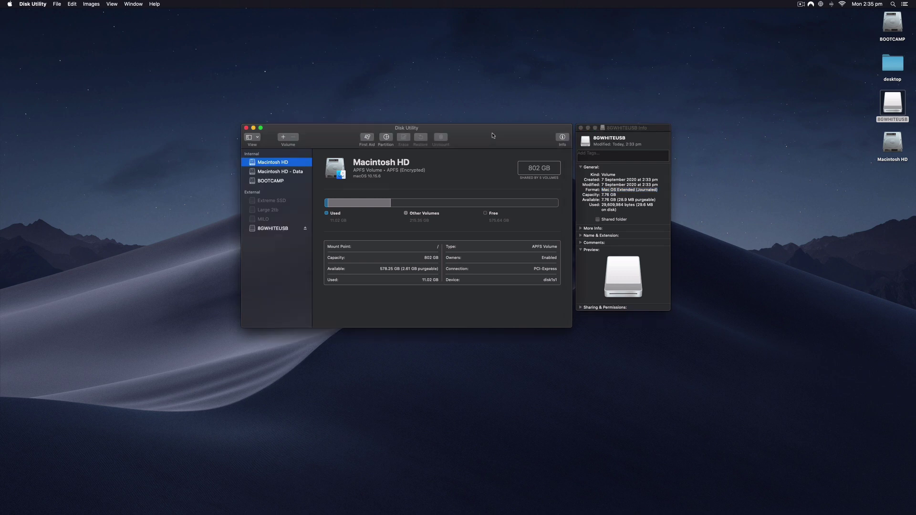